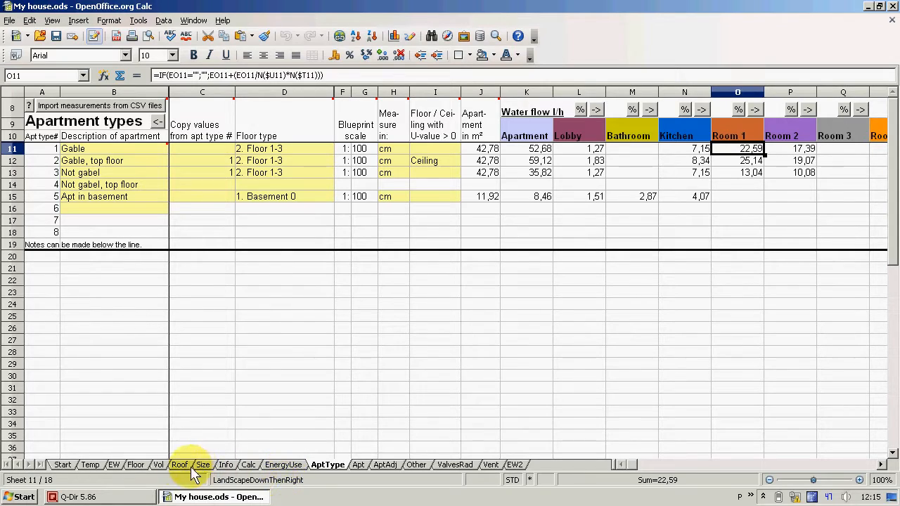
Review the Temp sheet's temperature statistics and the Info sheet's heating system data, and return to the AptType sheet
click(91, 466)
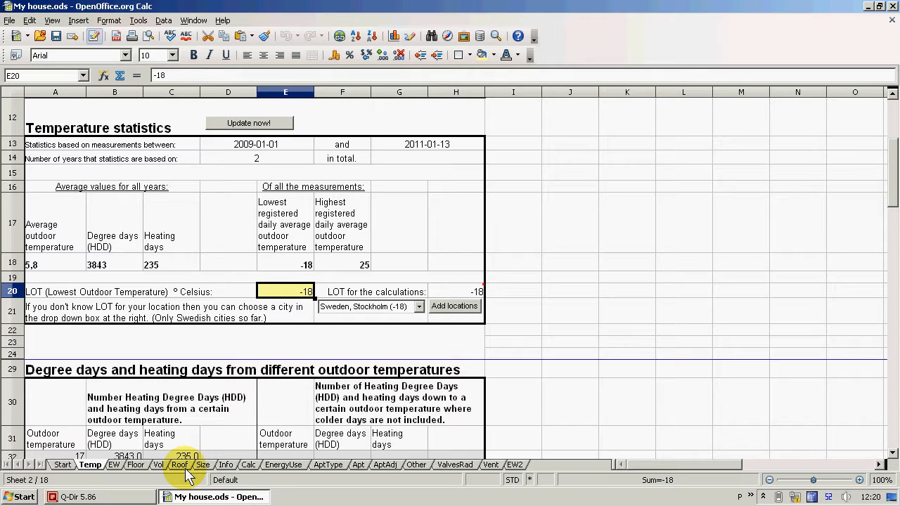
click(223, 467)
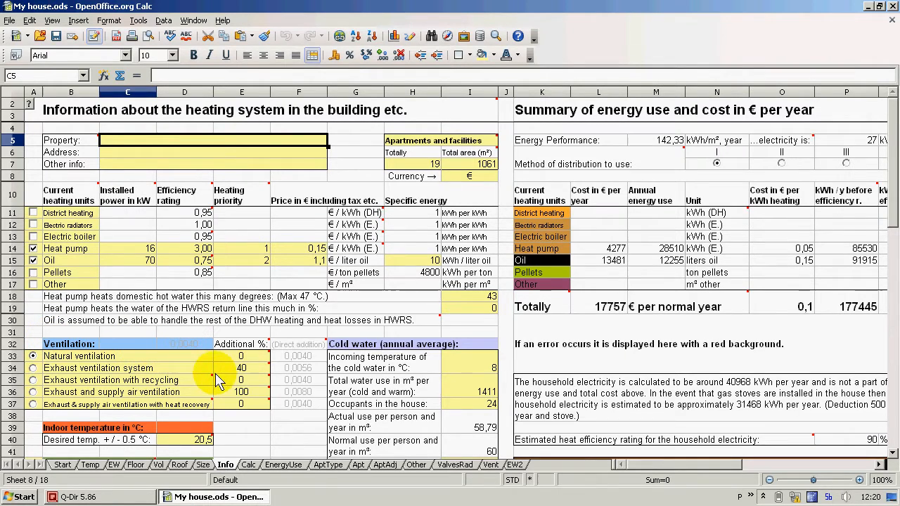
click(327, 465)
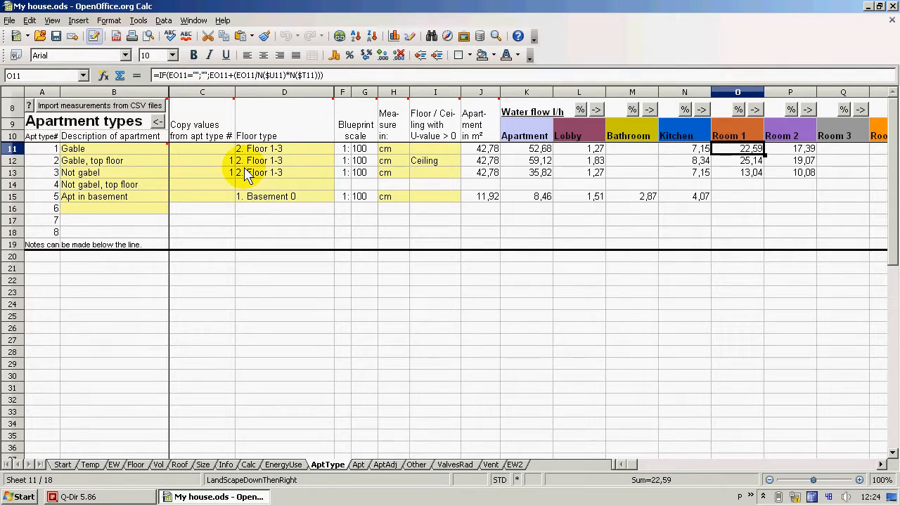
Examine the floor type choices for the Gable apartment and the floor types defined on the EW sheet
click(316, 155)
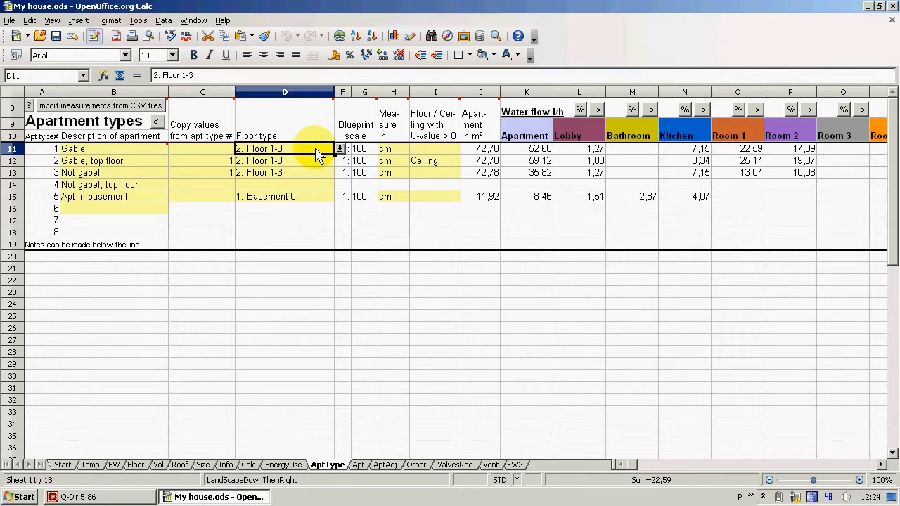
click(340, 150)
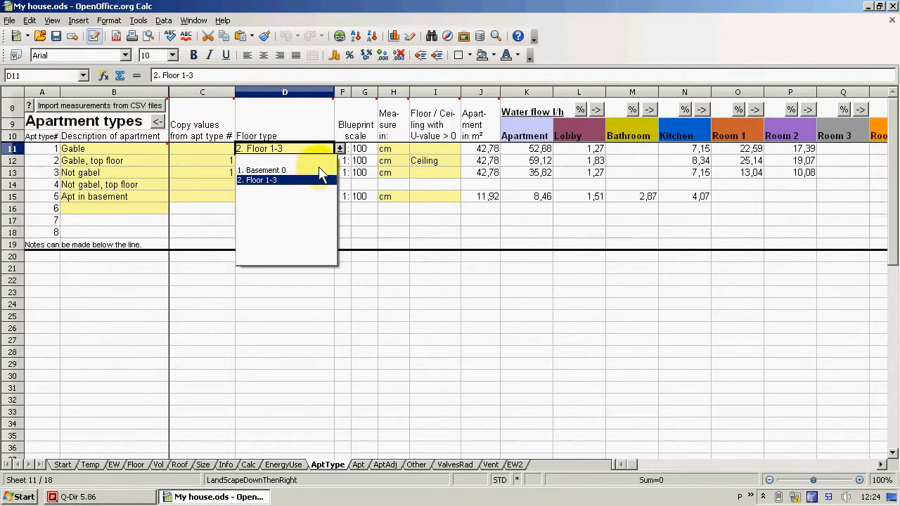
click(339, 150)
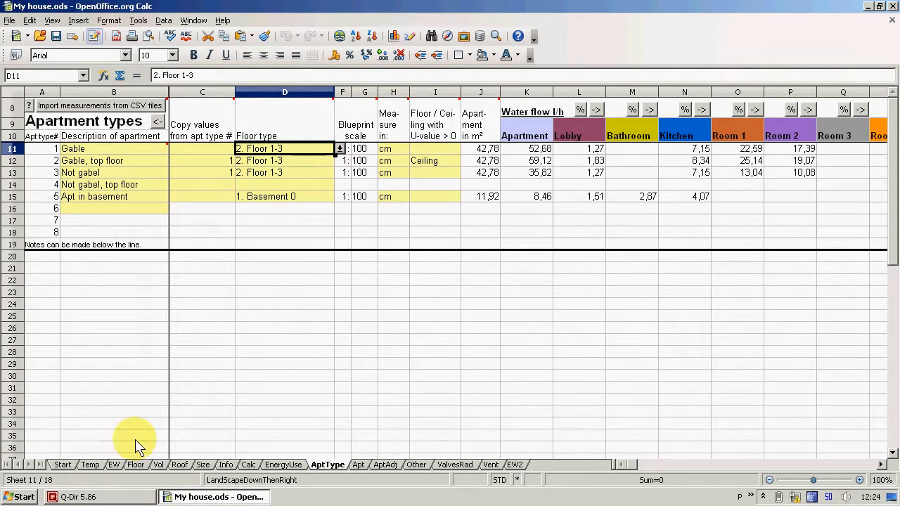
click(115, 467)
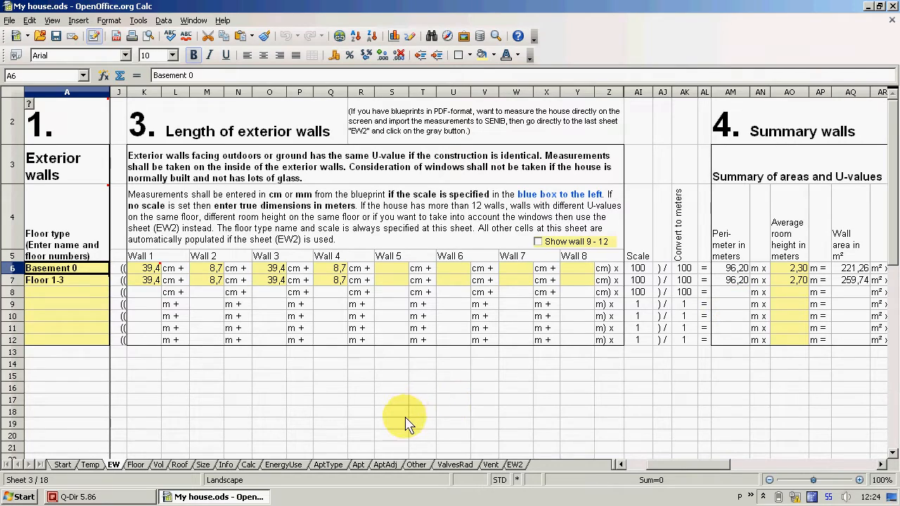
click(330, 466)
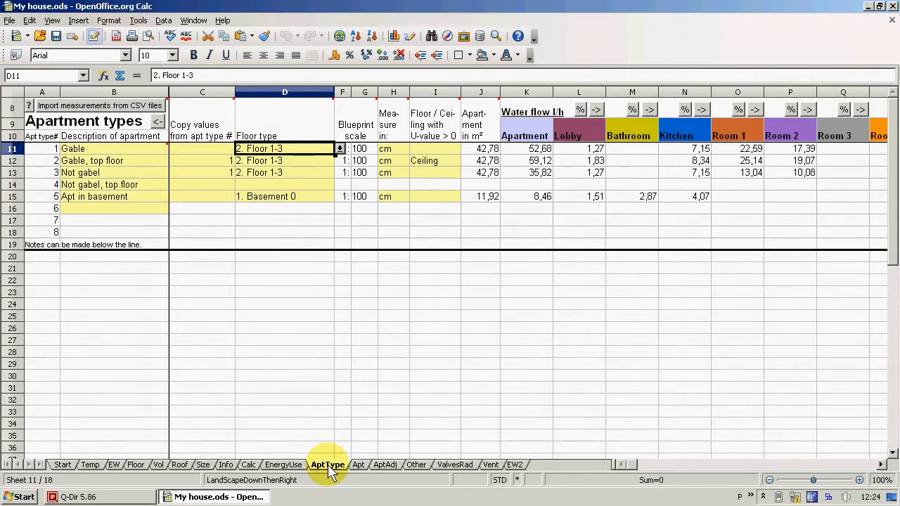
Examine the Room 1 dimensions of the Gable apartment and return to the apartment types overview
click(737, 152)
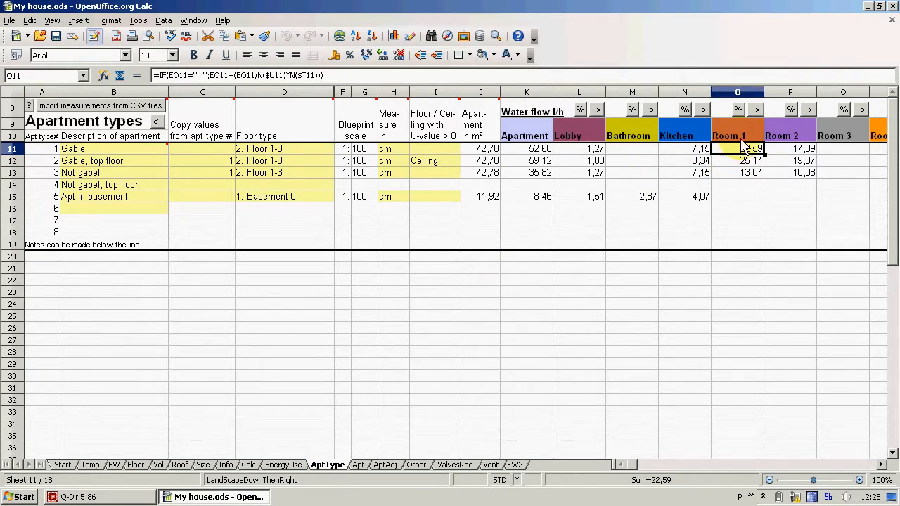
click(756, 108)
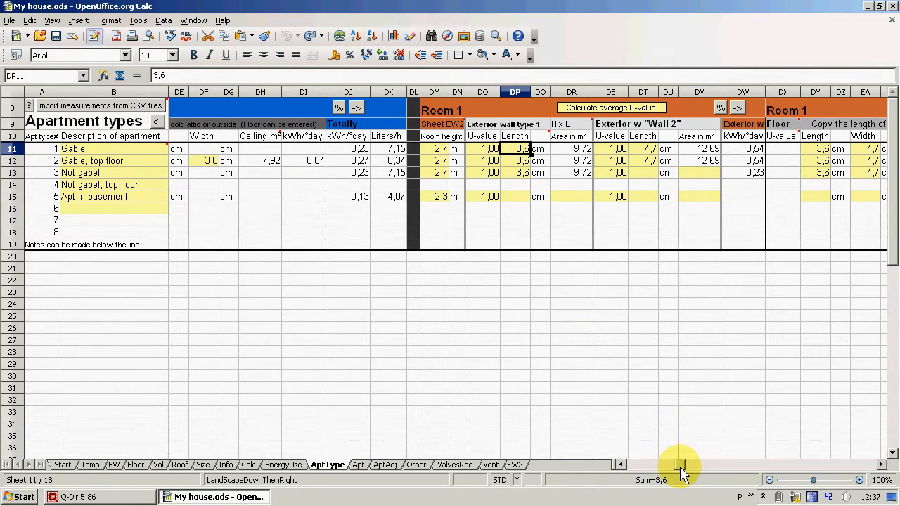
drag(680, 472, 622, 474)
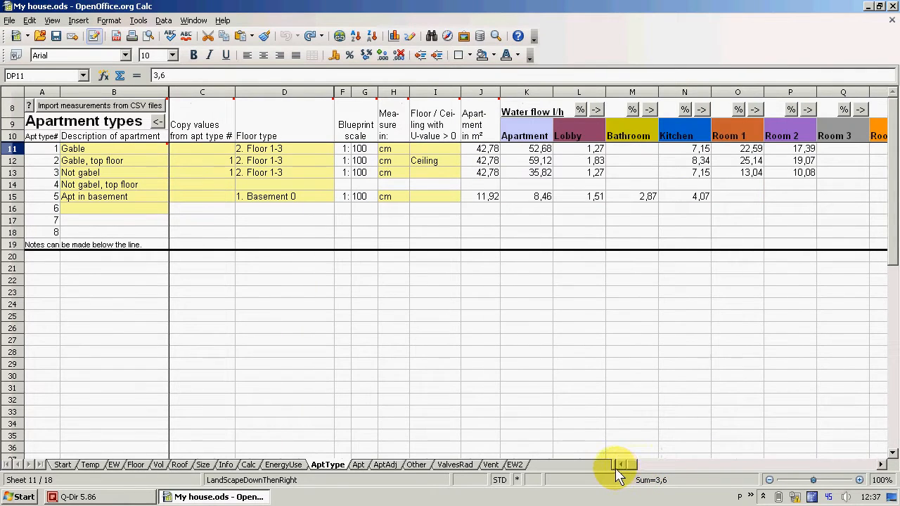
Copy the values of apartment type 3 to apartment type 4, "Not gabel, top floor"
click(300, 199)
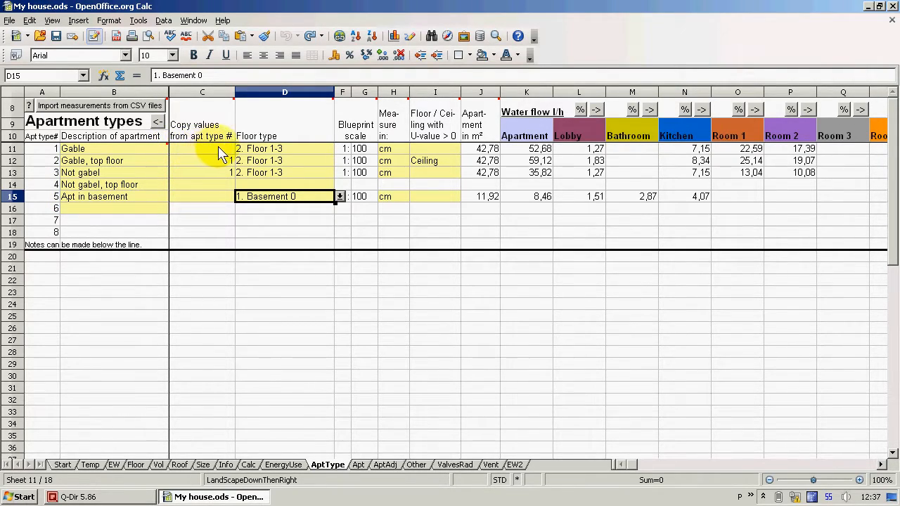
click(221, 185)
click(241, 185)
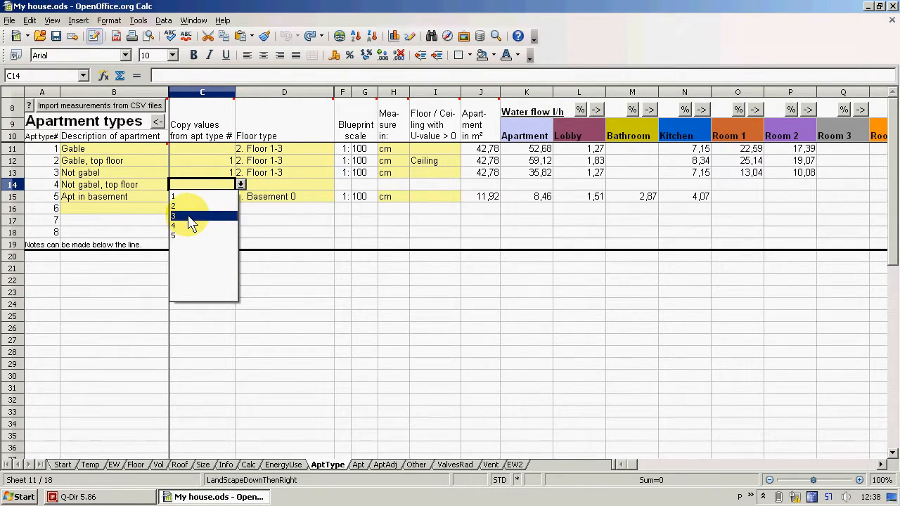
click(190, 223)
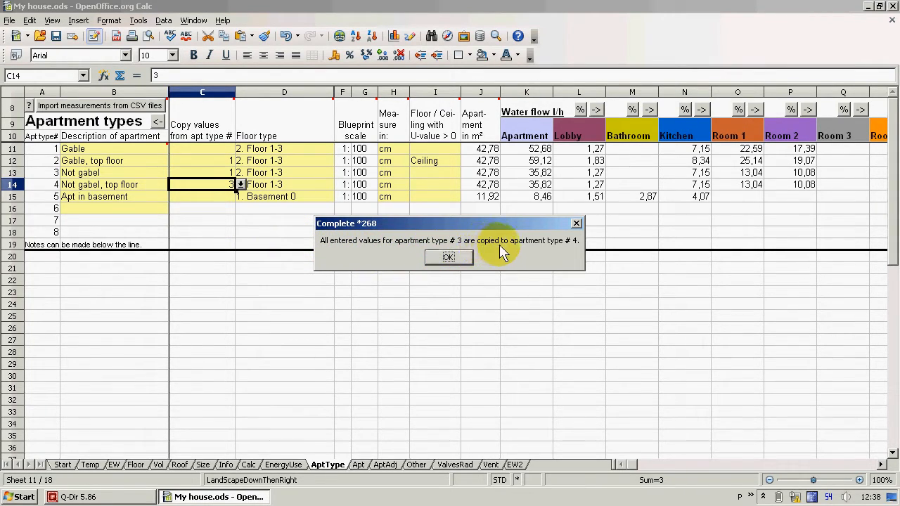
click(437, 260)
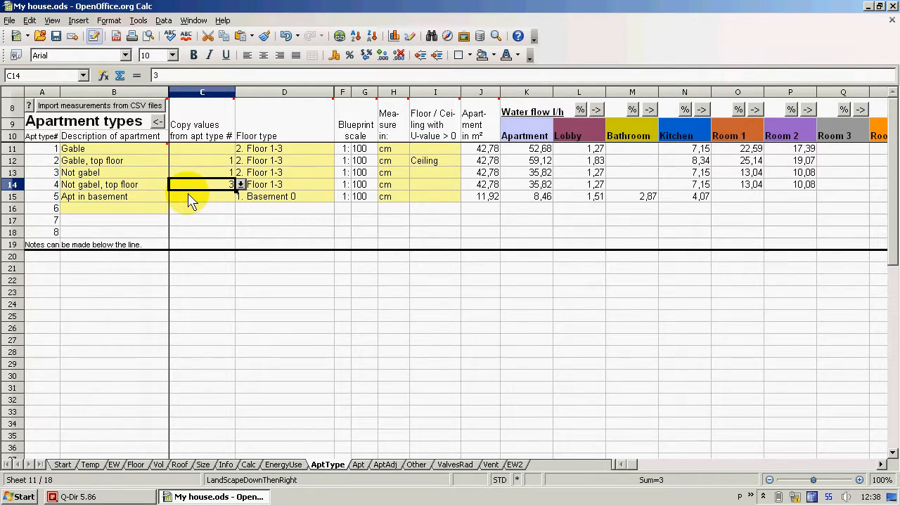
Set the surface with U-value above 0 to Ceiling for apartment type 4, "Not gabel, top floor"
click(444, 189)
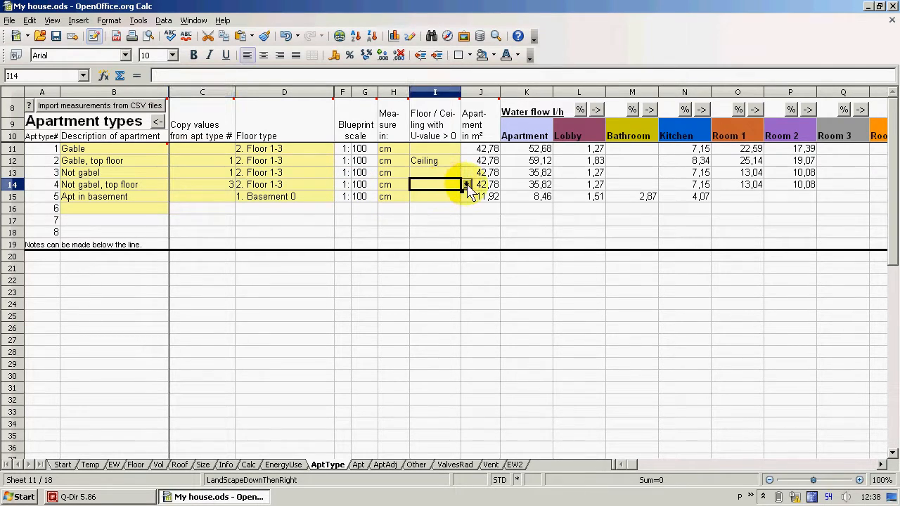
click(467, 184)
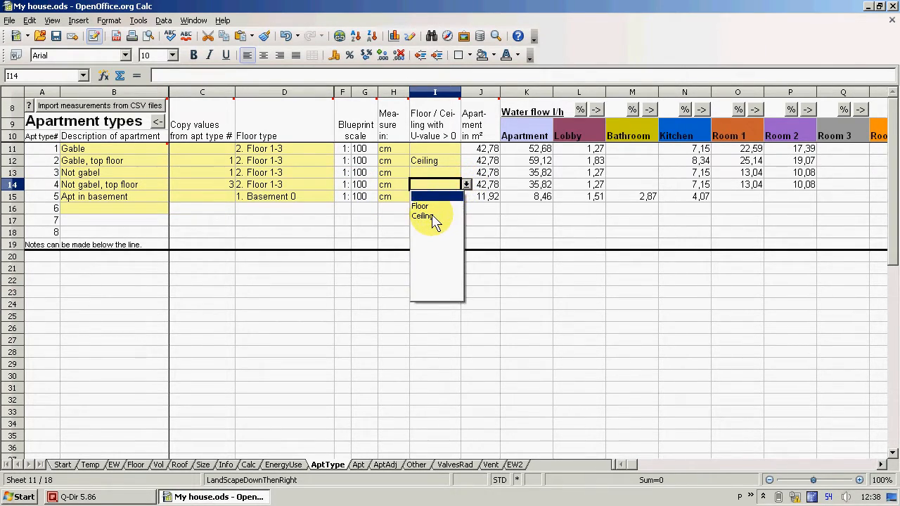
click(434, 218)
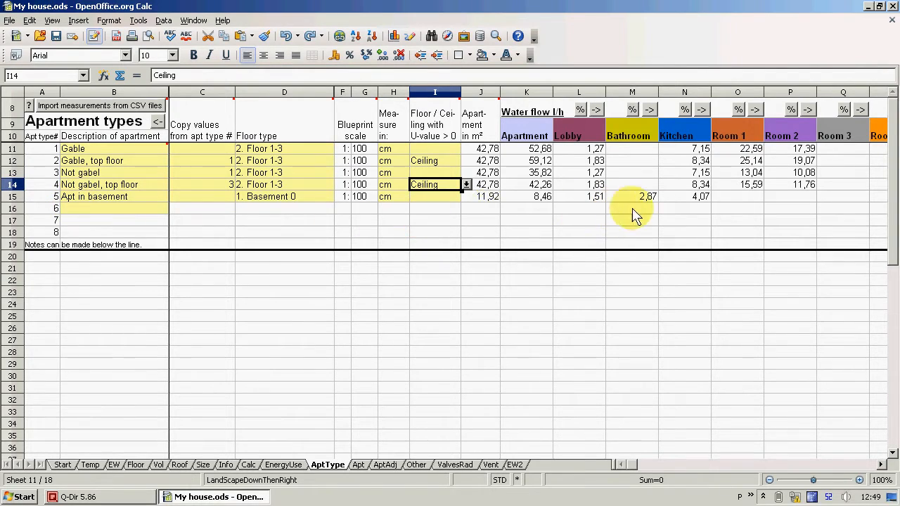
Enter 5,2 cm as the length of exterior wall type 1 in Room 1 of the basement apartment
click(739, 201)
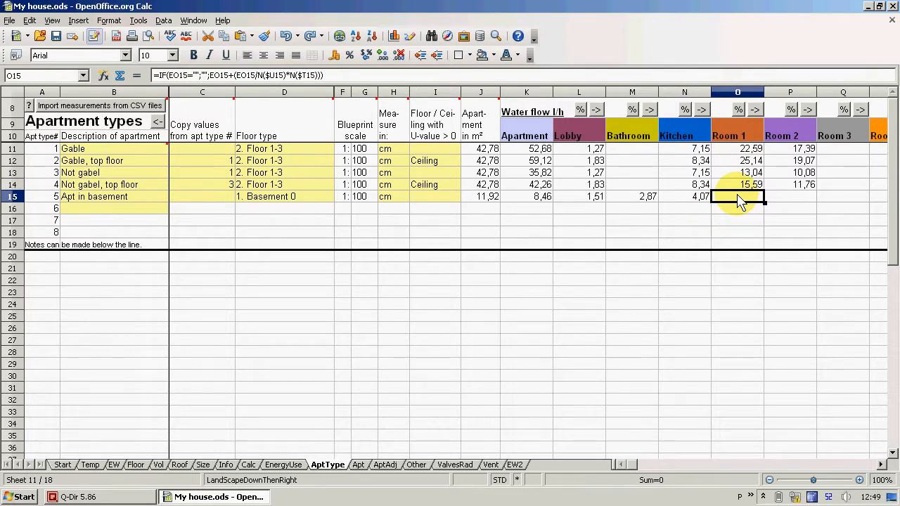
click(755, 109)
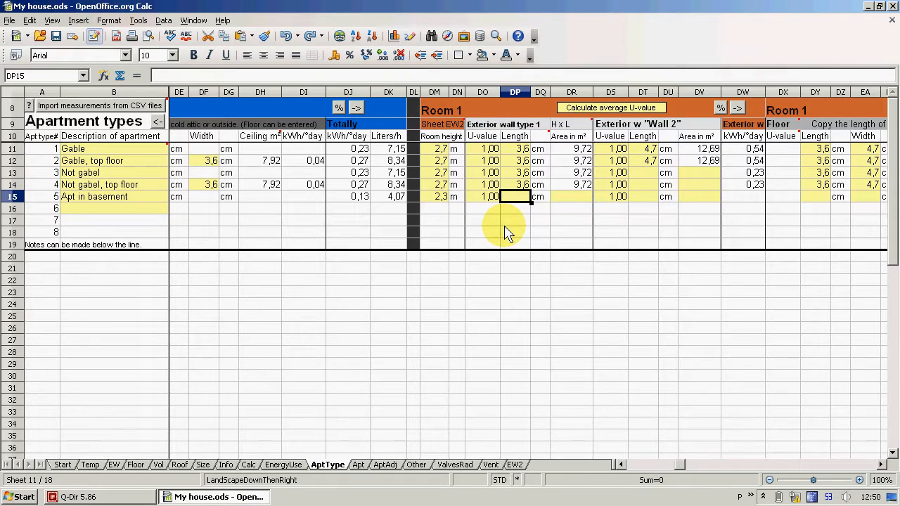
text(5,2)
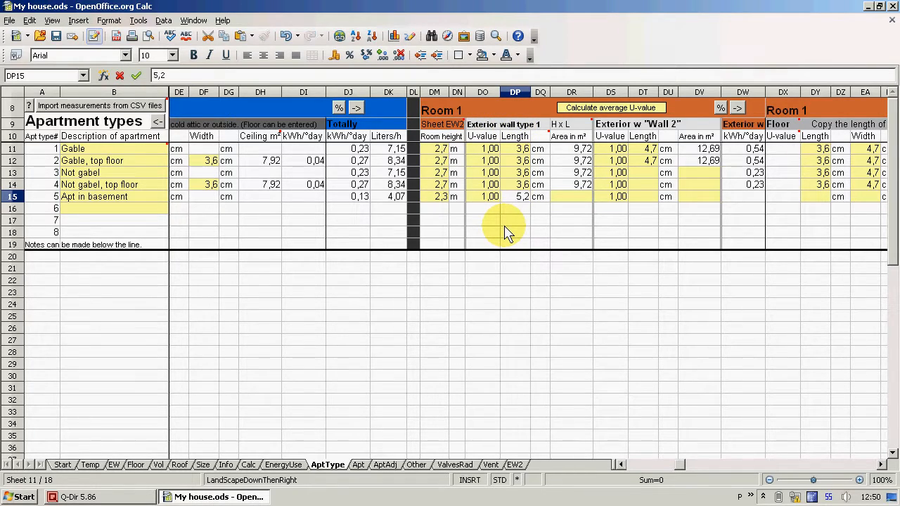
key(Tab)
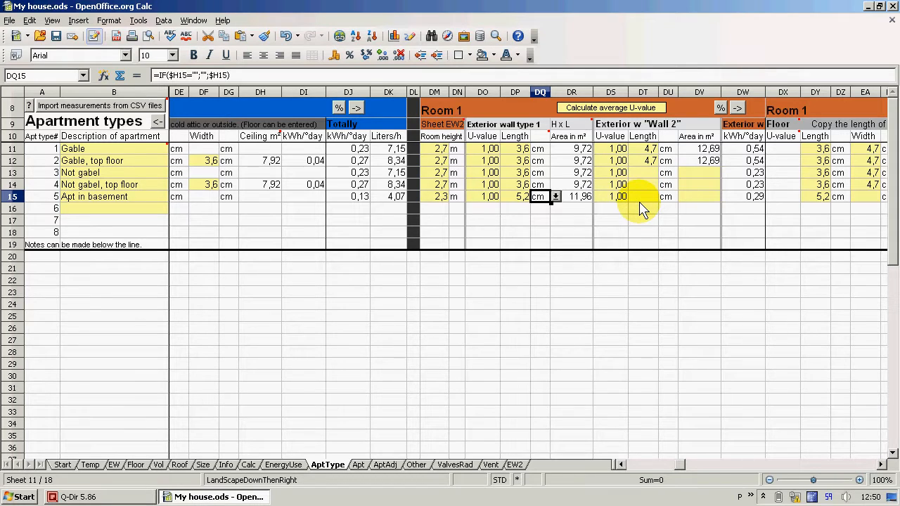
Enter 3,1 cm as the floor width in Room 1 of the basement apartment
click(881, 466)
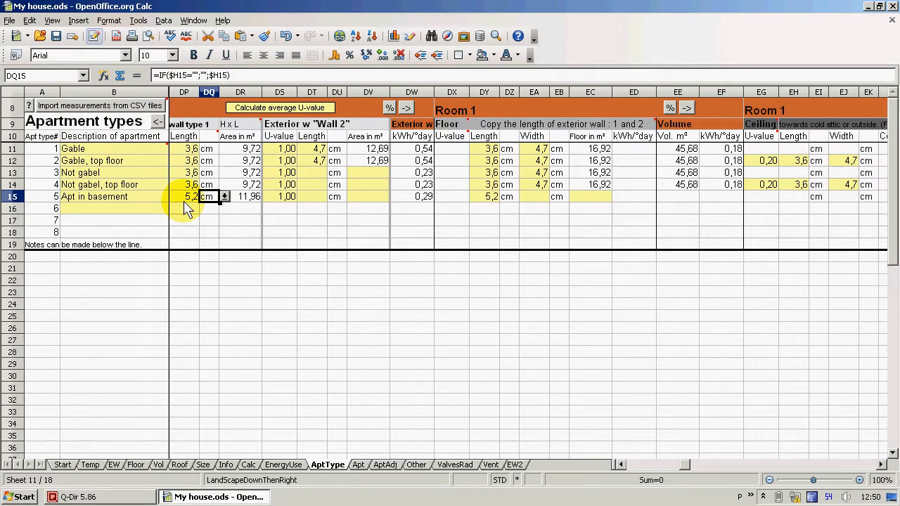
click(536, 201)
text(3,1)
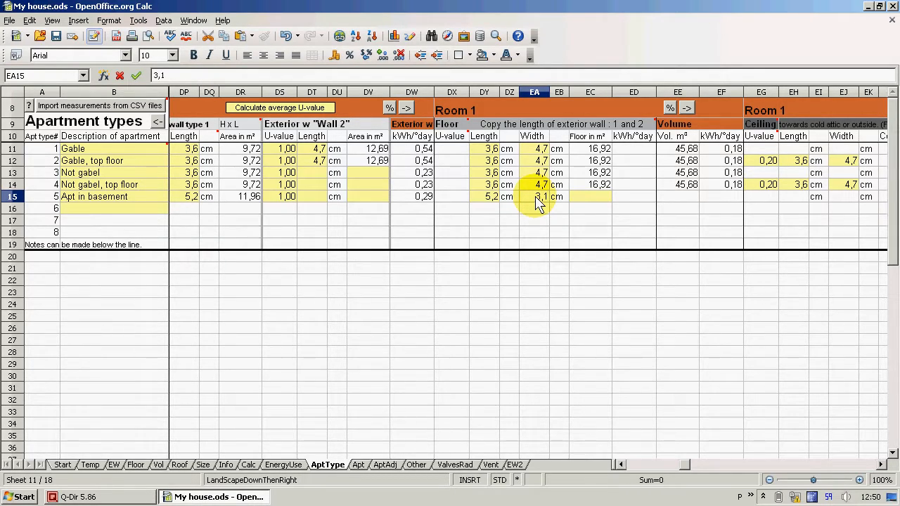
key(Return)
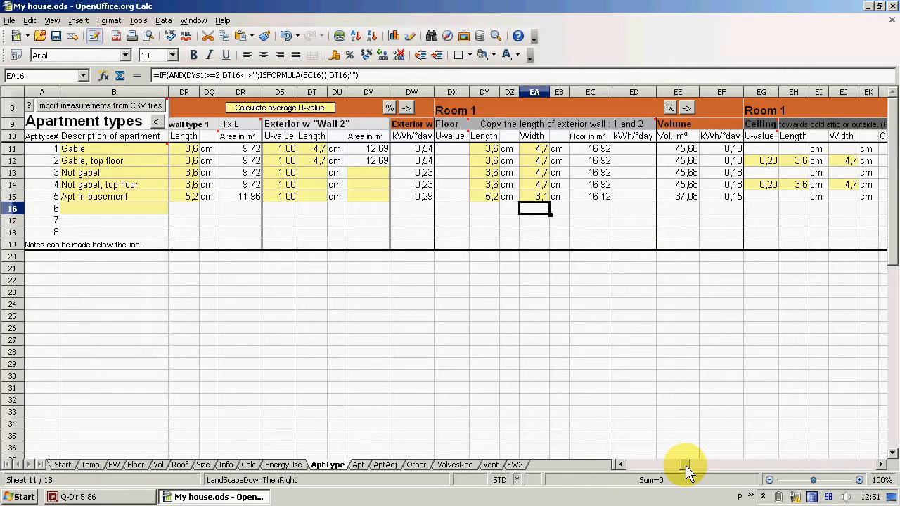
Set the basement apartment's surface with U-value above 0 to Floor, and check the floor values in its Room 1
drag(685, 466, 628, 471)
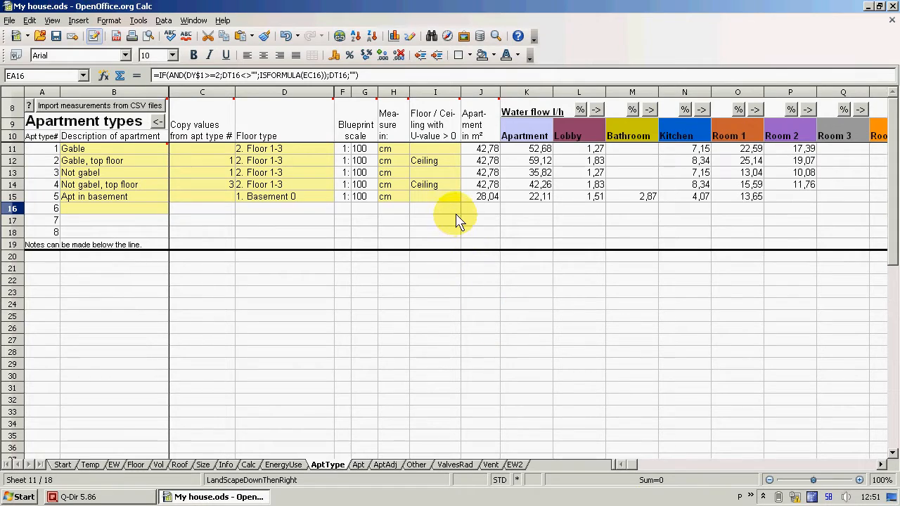
click(455, 197)
click(467, 197)
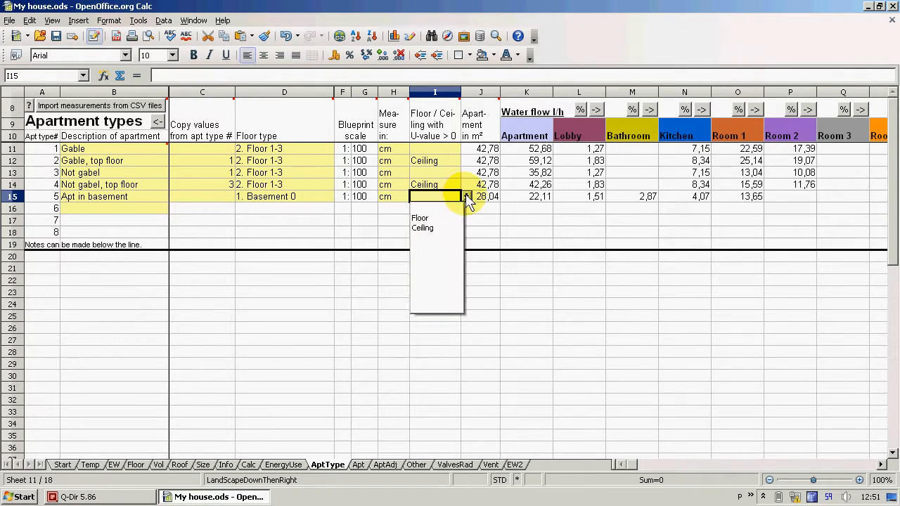
click(432, 218)
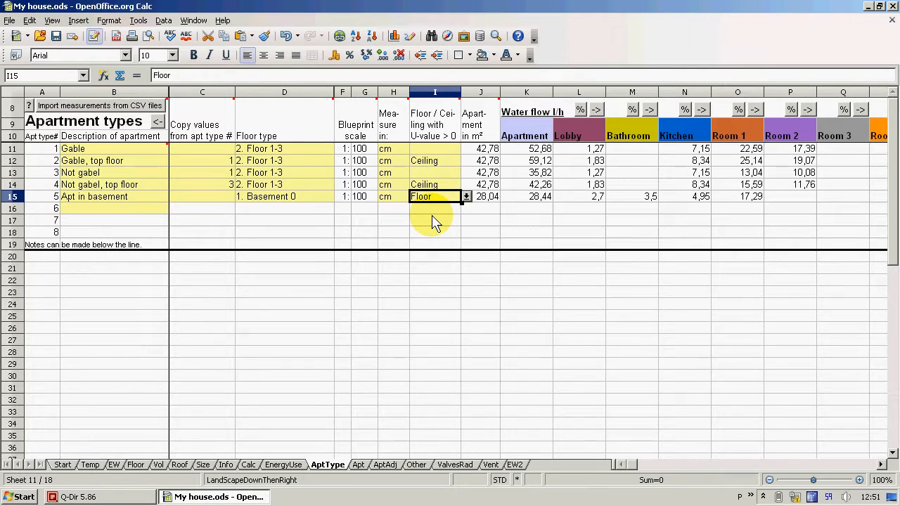
click(755, 110)
click(882, 464)
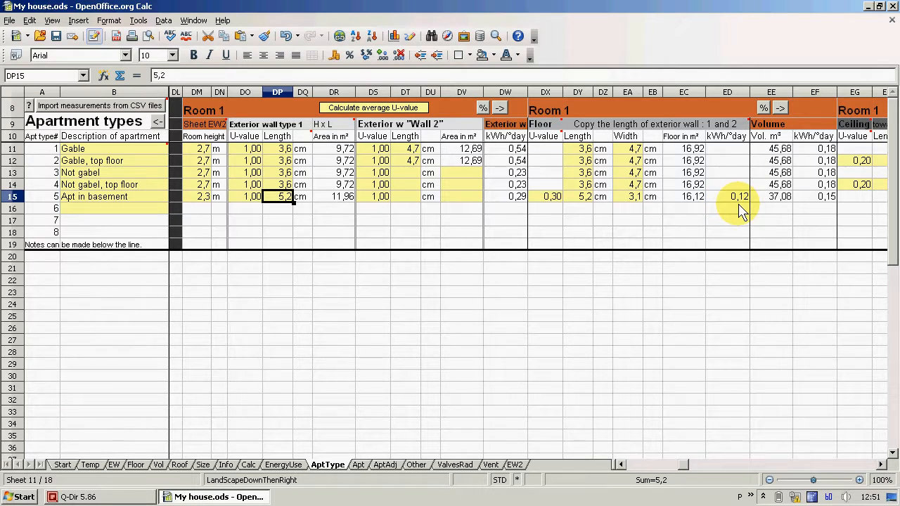
Enter a distribution of 50 % each for the first two kitchen radiators of the basement apartment
click(622, 464)
drag(622, 465, 622, 465)
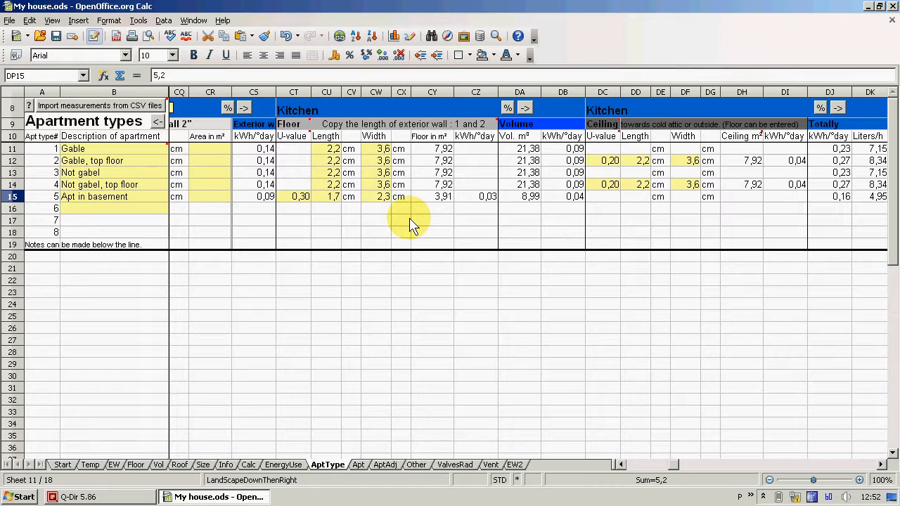
click(507, 110)
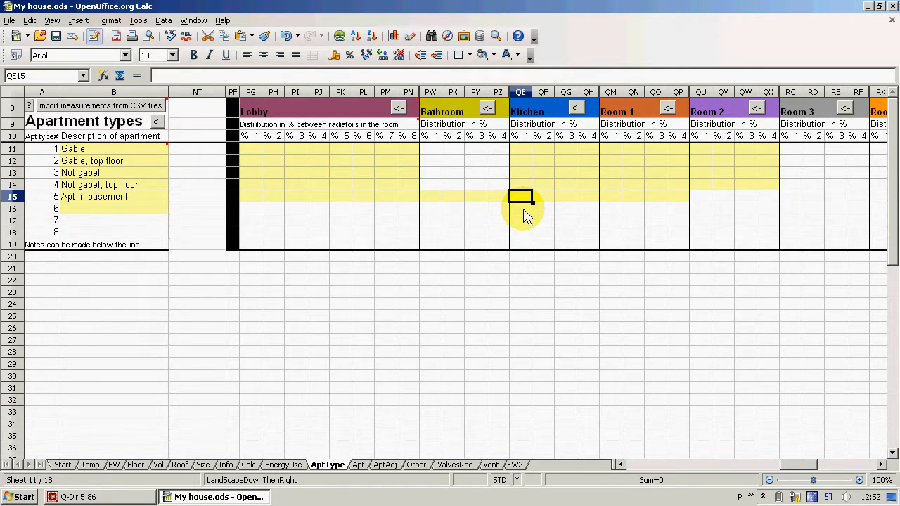
text(50)
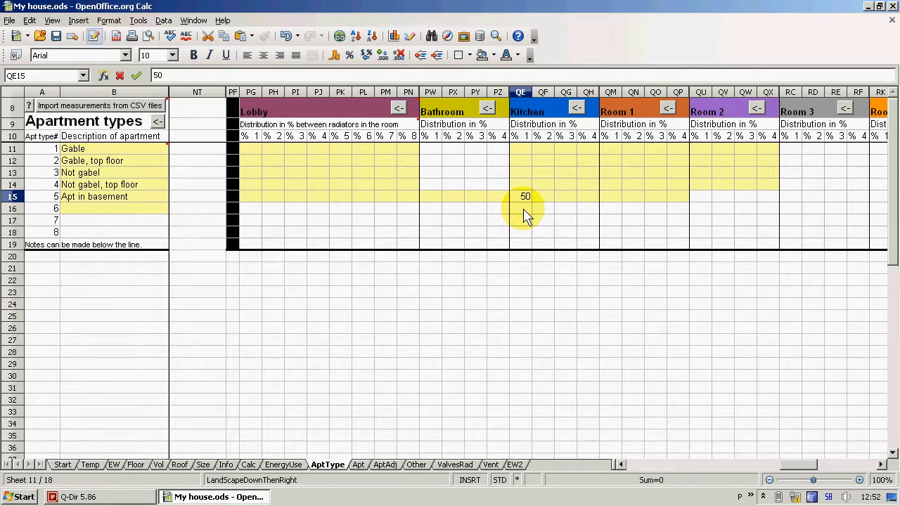
key(Tab)
text(50)
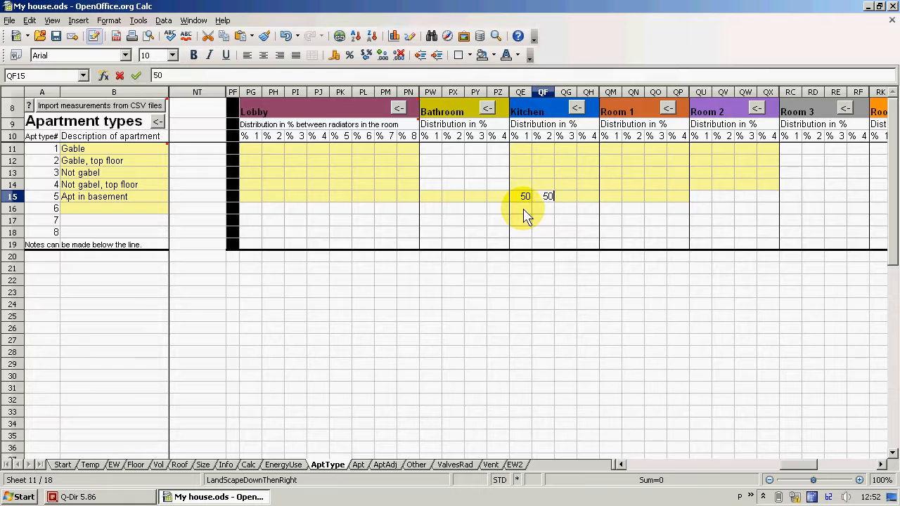
key(Return)
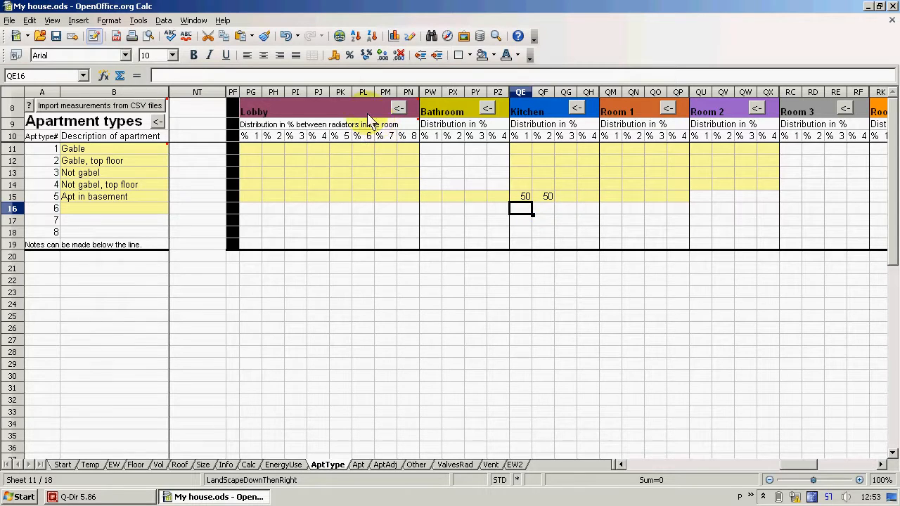
Undo both kitchen radiator percentage entries and return to the apartment types overview
click(291, 41)
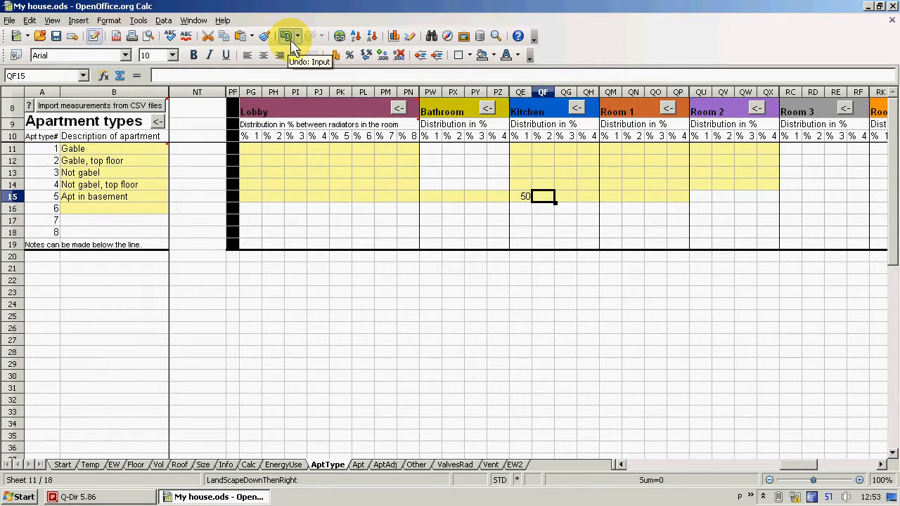
click(291, 41)
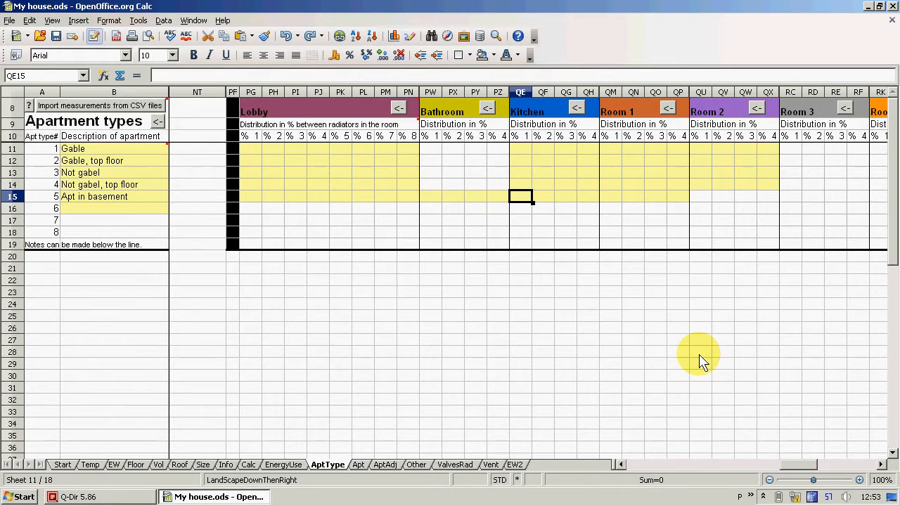
drag(807, 471, 634, 466)
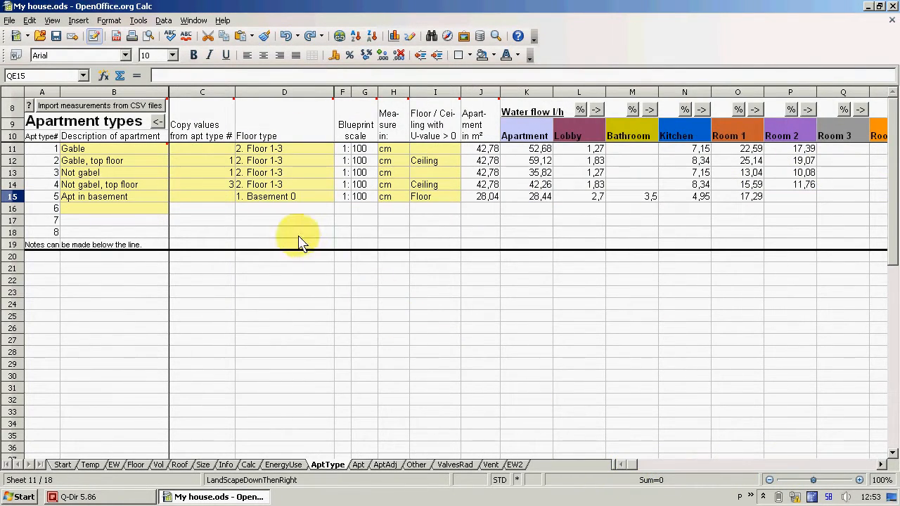